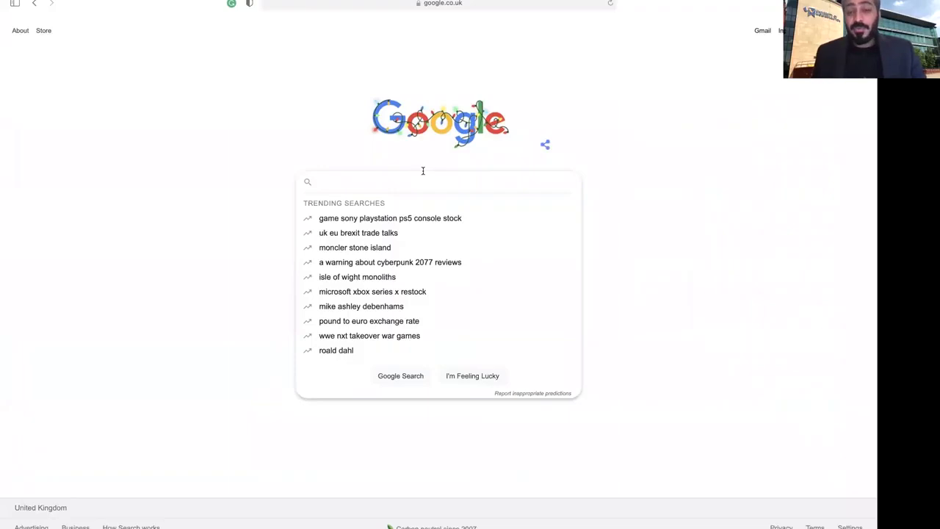
# Step: Search Google for ubersuggest and open the Ubersuggest free keyword tool
pyautogui.write('ubersuggest')
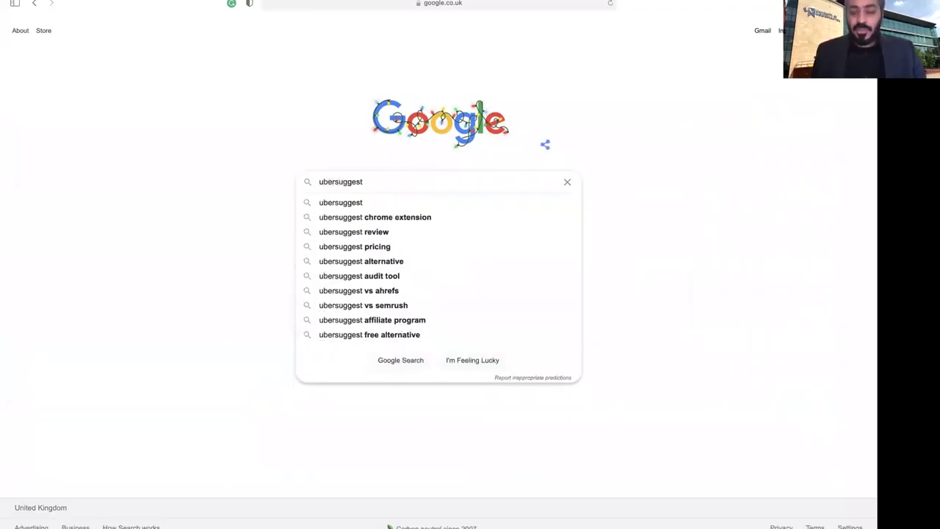
pyautogui.press('Return')
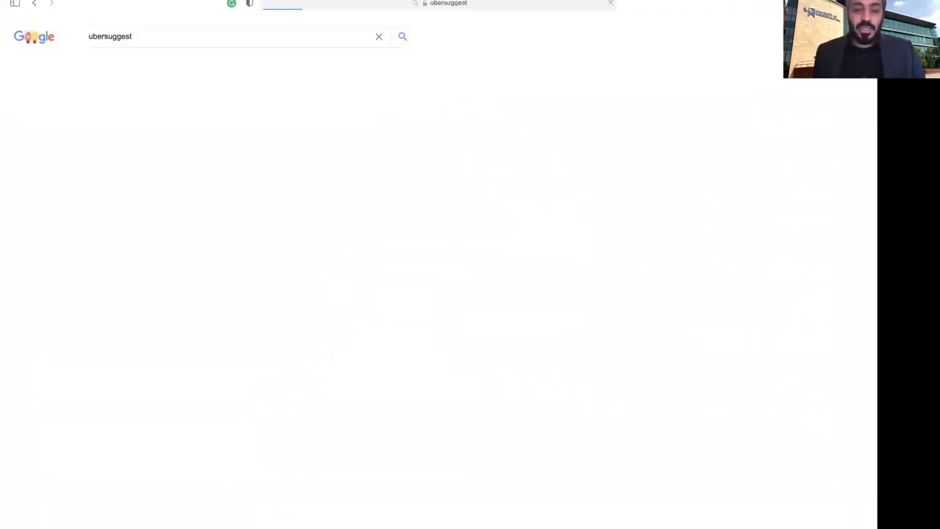
pyautogui.click(155, 118)
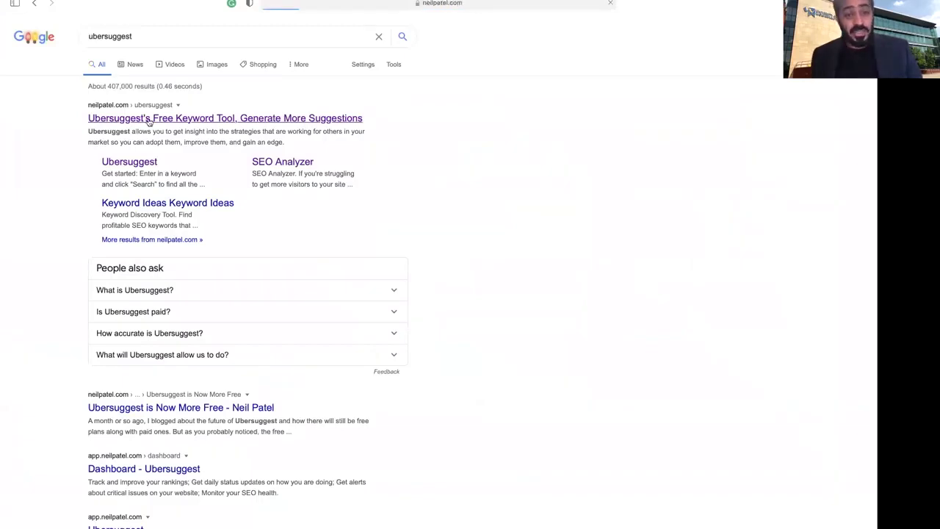
# Step: Look up seo in Ubersuggest to get its overview: 135,000 volume, SEO difficulty 71
pyautogui.click(328, 265)
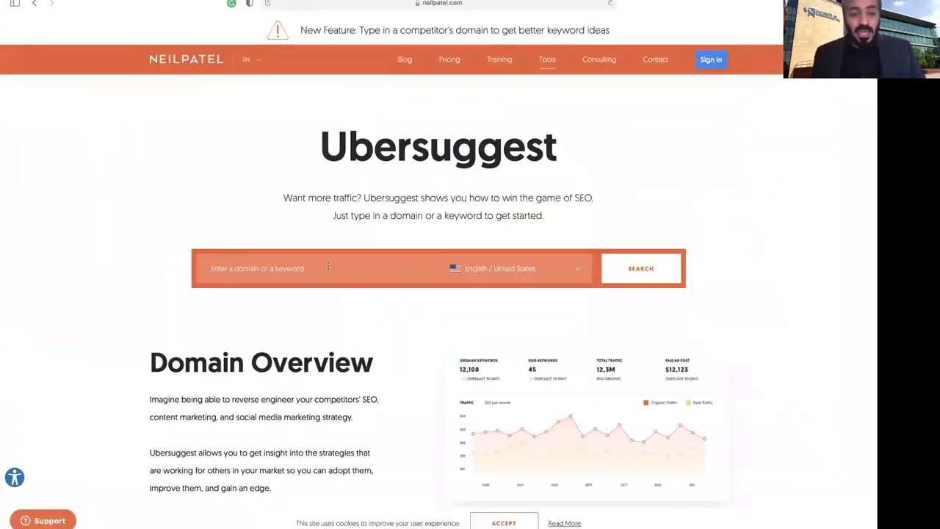
pyautogui.write('seo')
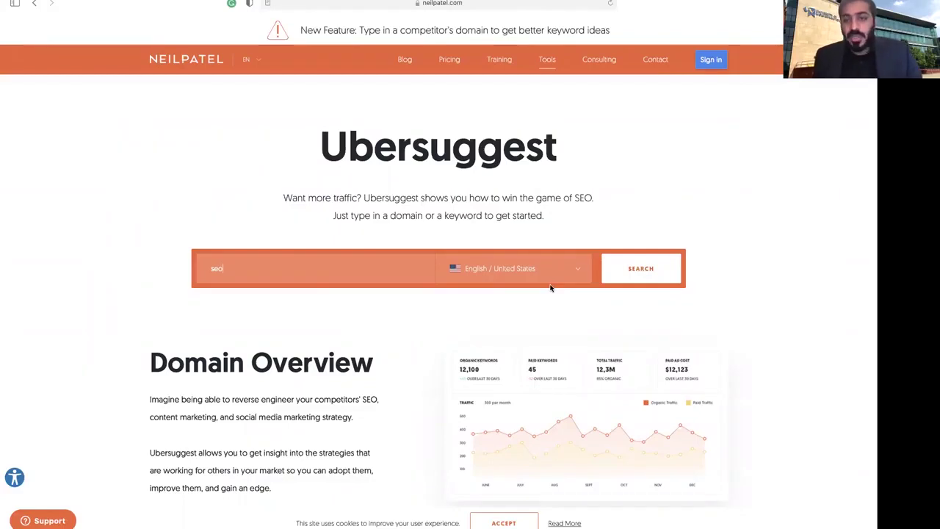
pyautogui.click(646, 275)
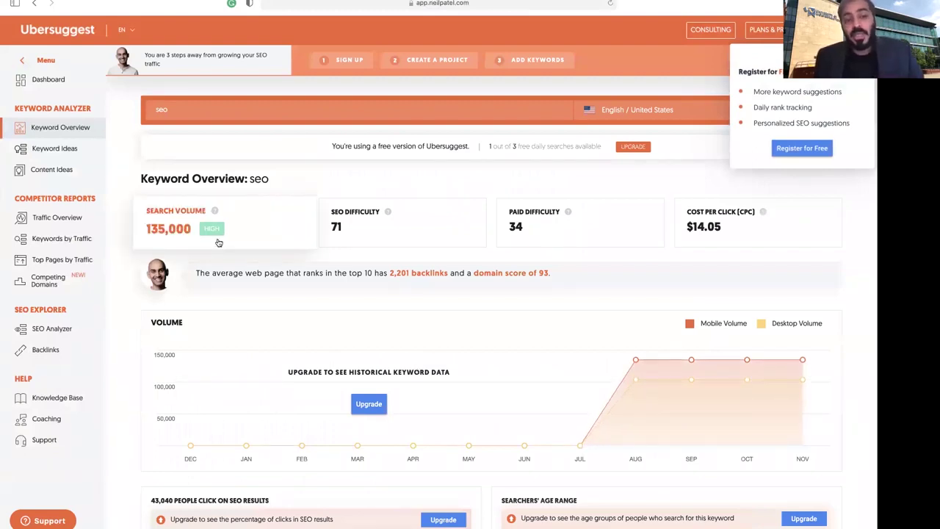
# Step: Scroll through the Keyword Ideas and Content Ideas tables for seo
pyautogui.moveTo(172, 214)
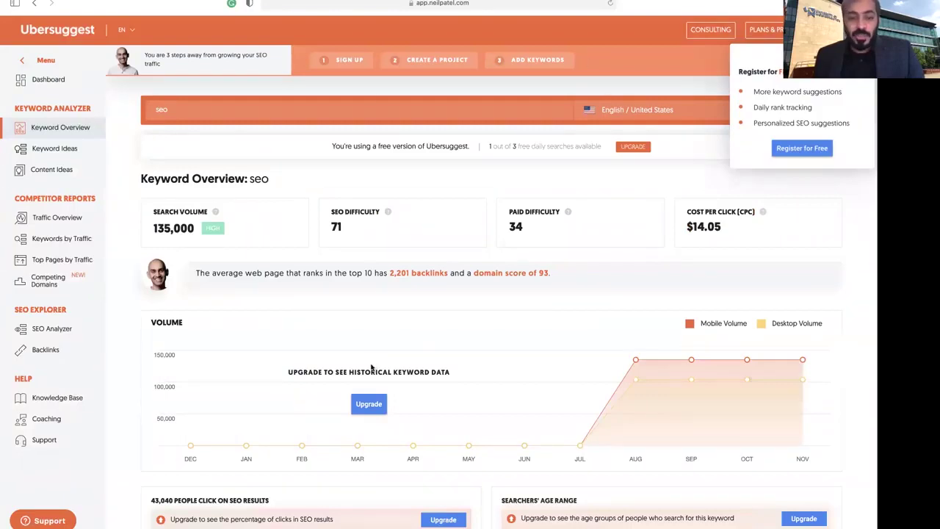
pyautogui.scroll(-2, 372, 367)
pyautogui.scroll(-6, 372, 368)
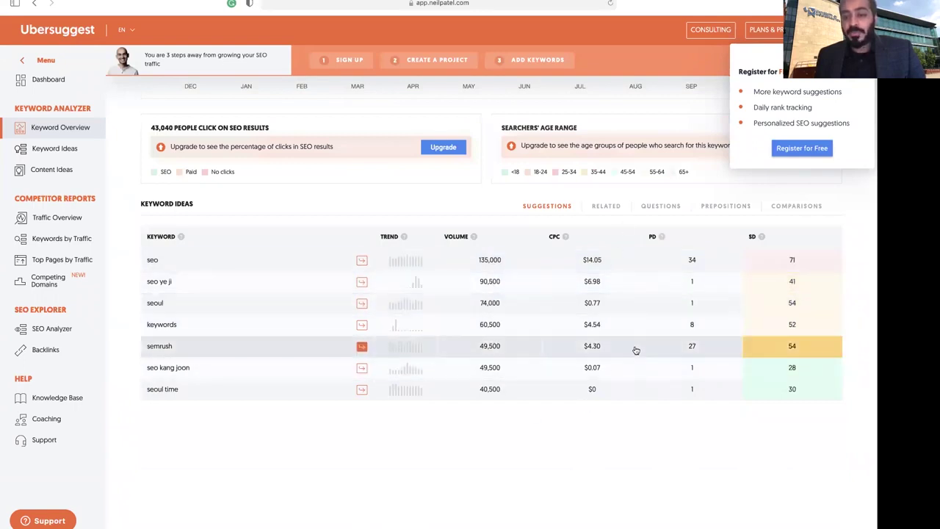
pyautogui.scroll(-1, 477, 384)
pyautogui.scroll(-4, 477, 385)
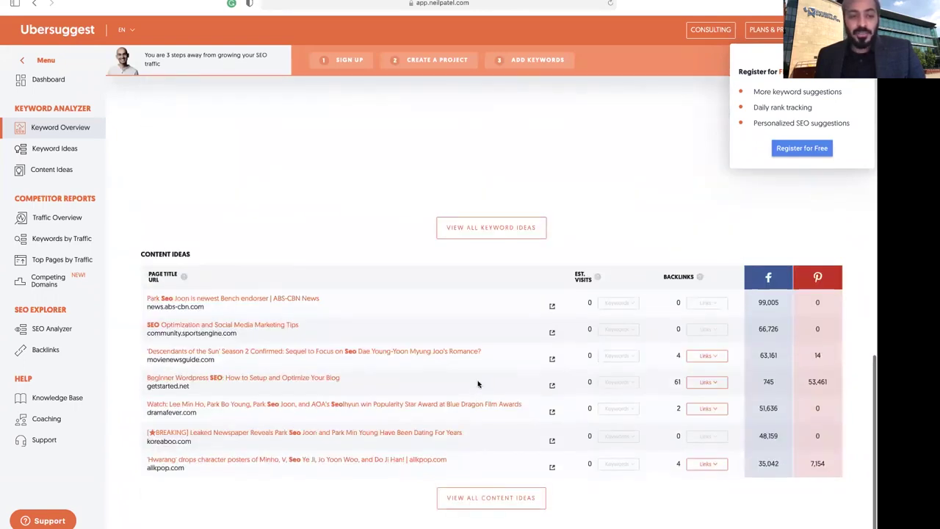
pyautogui.scroll(10, 478, 385)
# Step: Go to the Google home page from Favourites and start a new search
pyautogui.press('super+l')
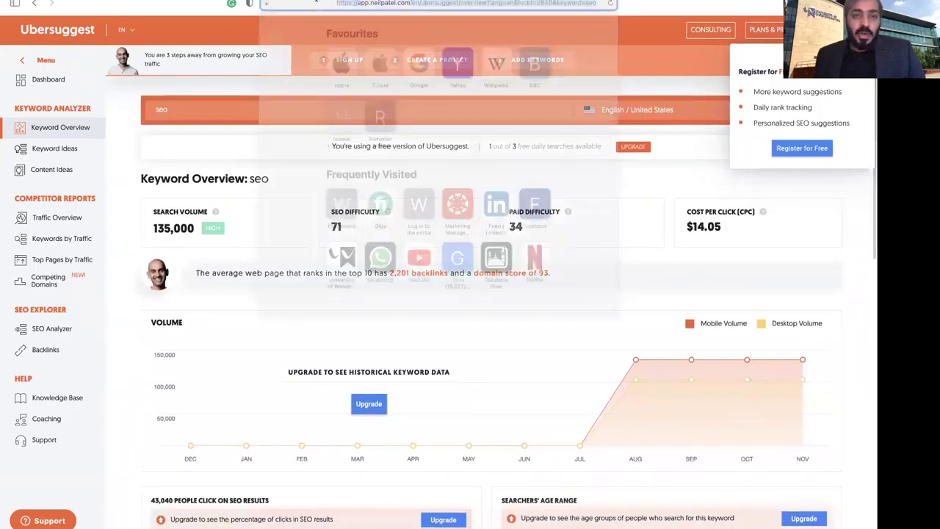
pyautogui.click(418, 64)
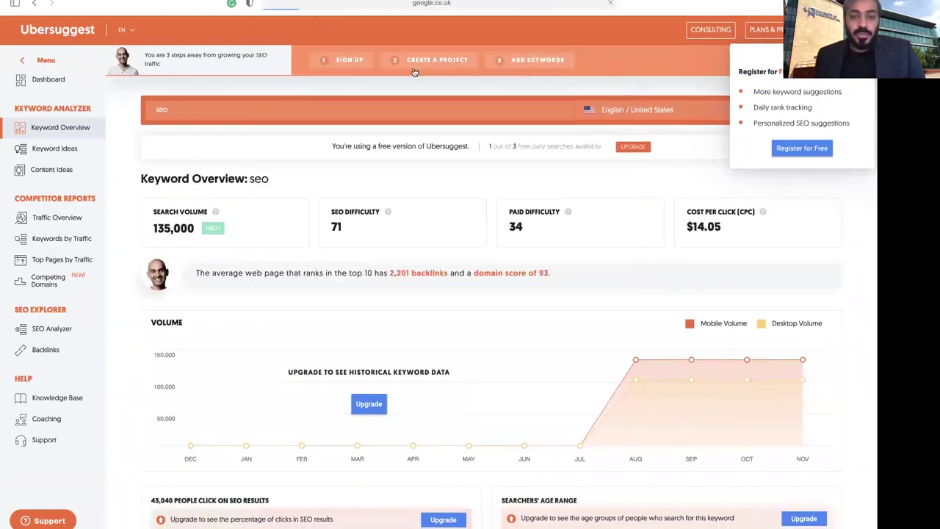
pyautogui.click(432, 180)
# Step: Search Google for 'answer the public' and open the AnswerThePublic website
pyautogui.write('a')
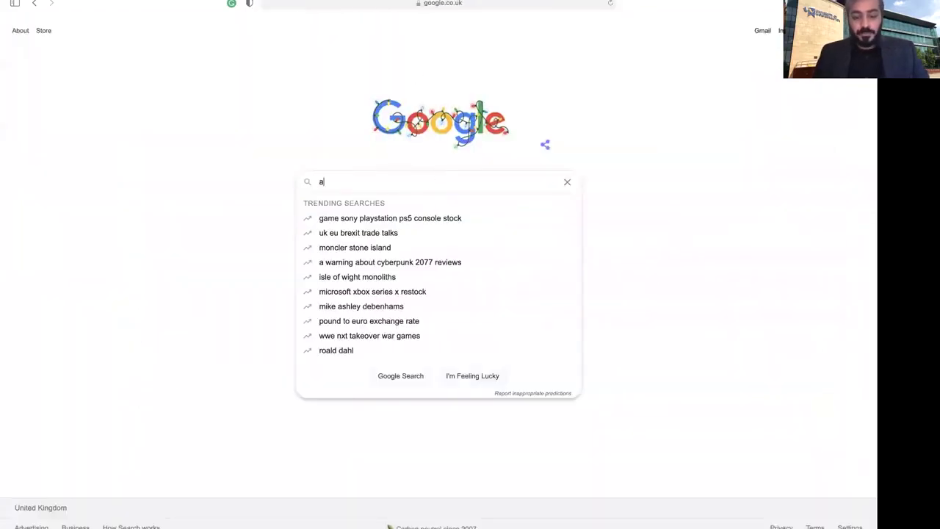
pyautogui.write('nswer the')
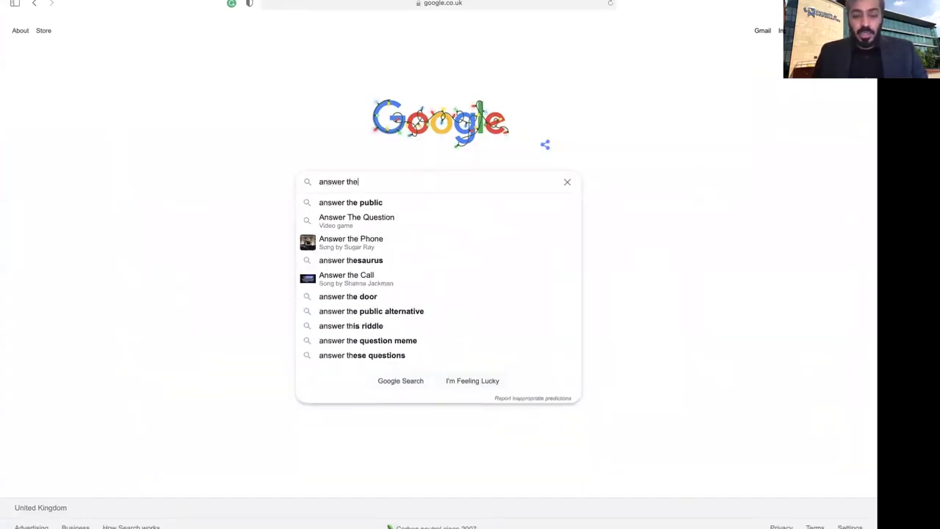
pyautogui.write(' pucli')
pyautogui.press('BackSpace')
pyautogui.click(332, 207)
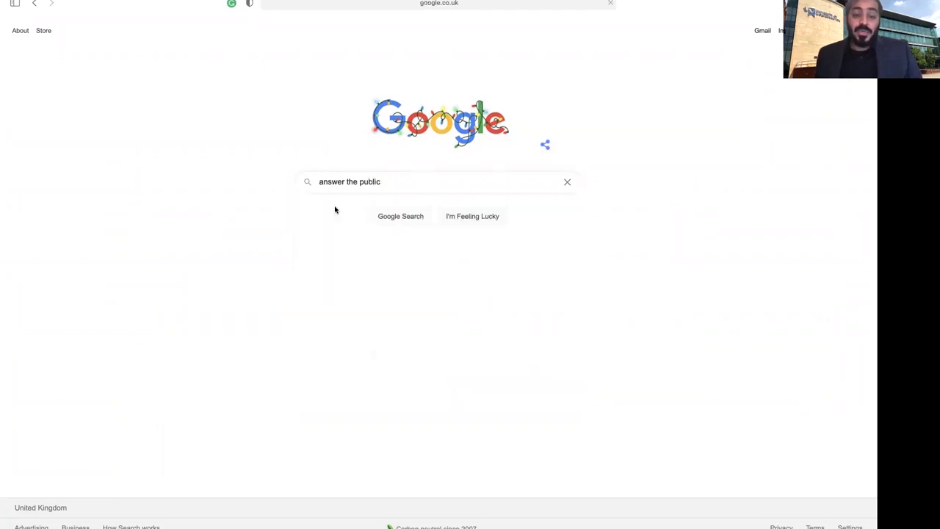
pyautogui.click(179, 121)
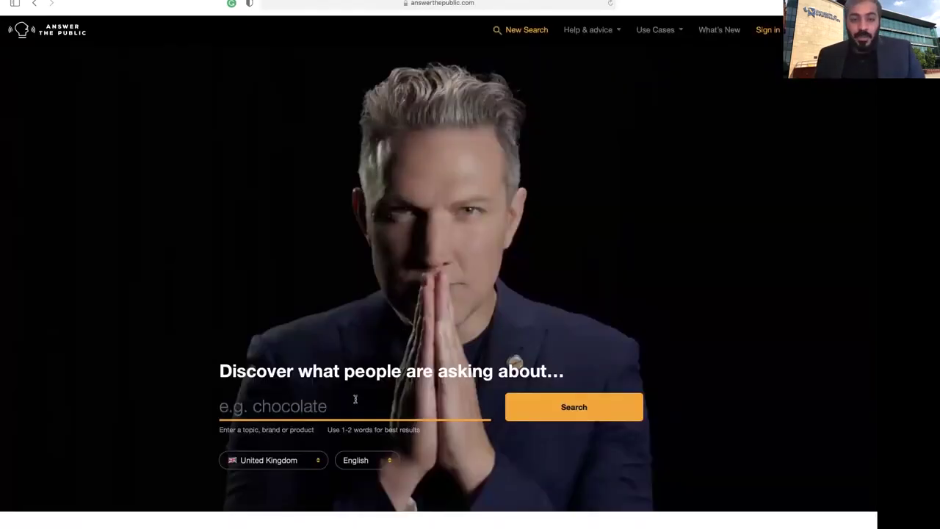
# Step: Look up seo on AnswerThePublic, bringing up 71 questions
pyautogui.click(353, 409)
pyautogui.write('seo')
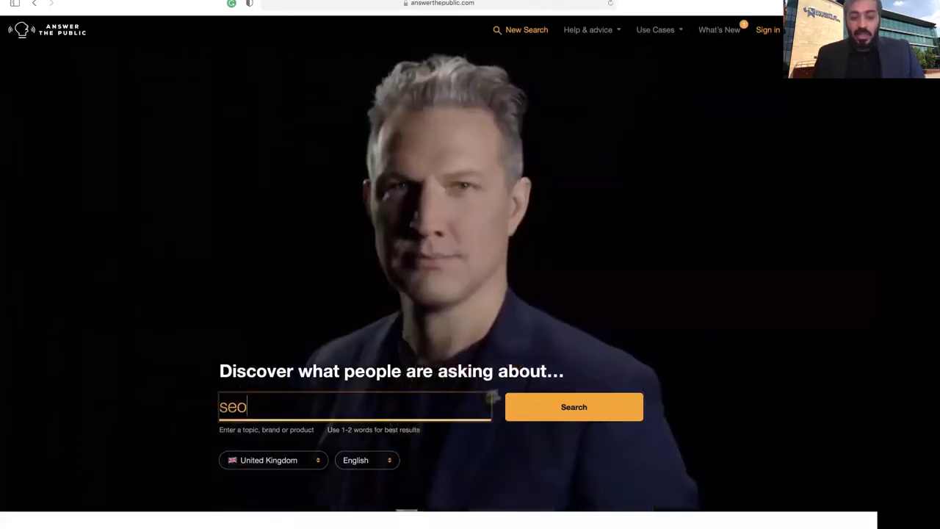
pyautogui.press('Return')
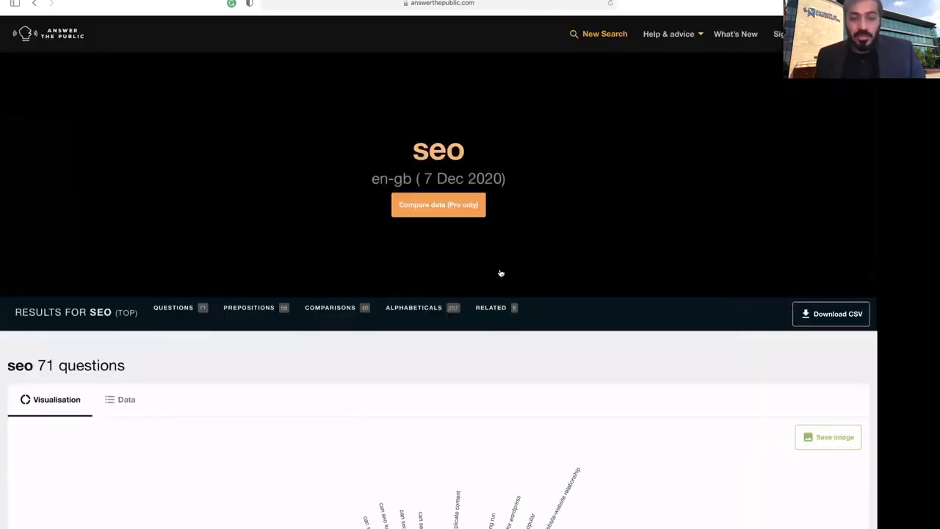
# Step: Browse the seo prepositions, comparisons and 207 alphabeticals, then scroll back to the report header
pyautogui.scroll(-5, 399, 394)
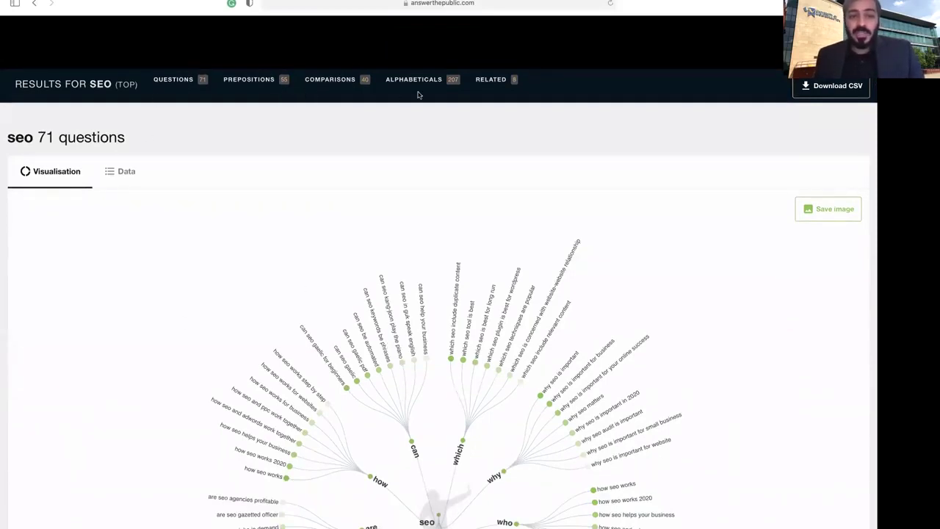
pyautogui.scroll(-5, 329, 369)
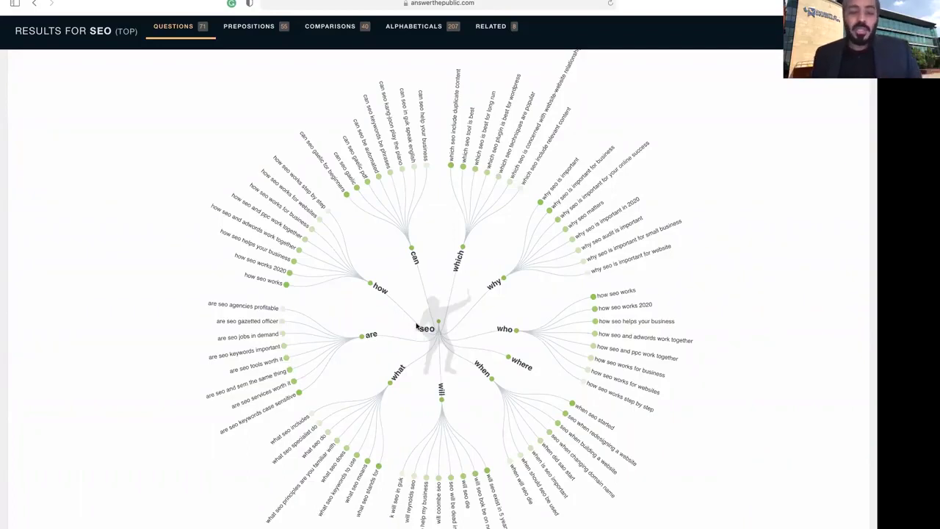
pyautogui.scroll(-10, 417, 326)
pyautogui.scroll(3, 418, 326)
pyautogui.scroll(-12, 417, 326)
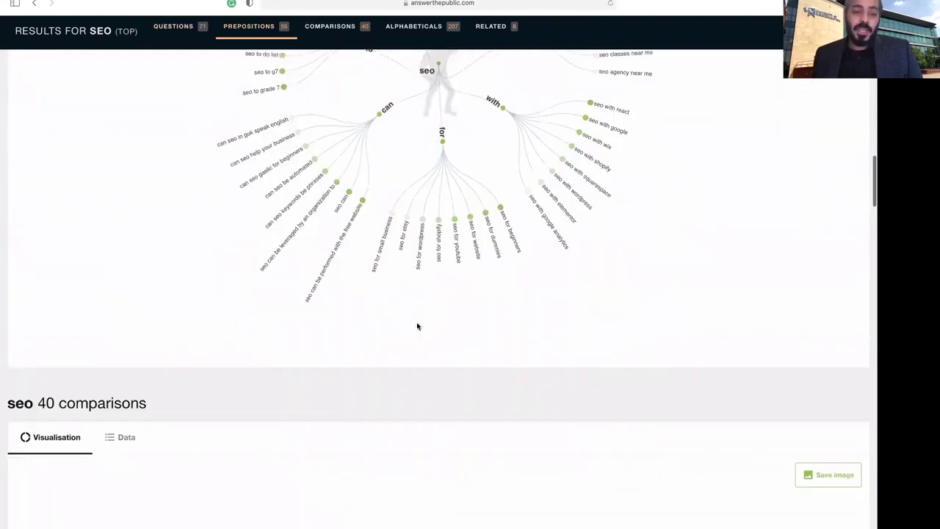
pyautogui.scroll(-15, 417, 326)
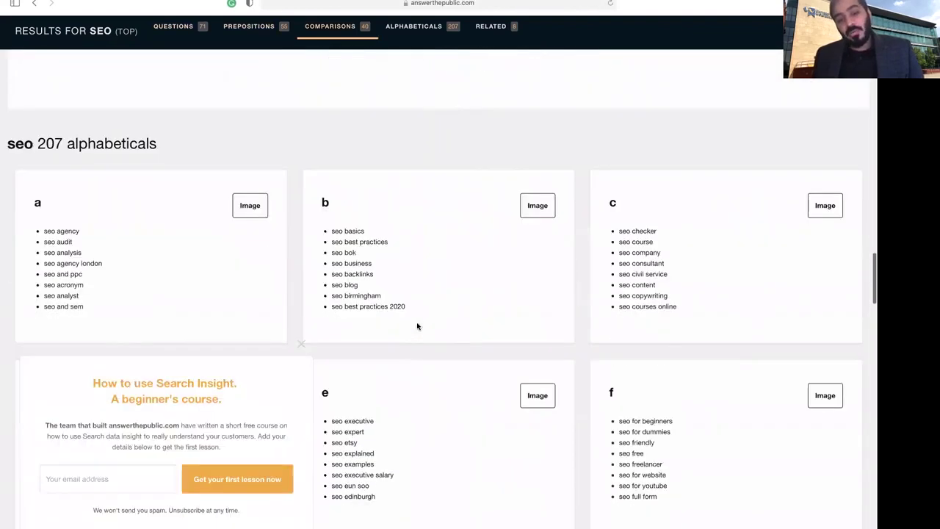
pyautogui.scroll(20, 417, 326)
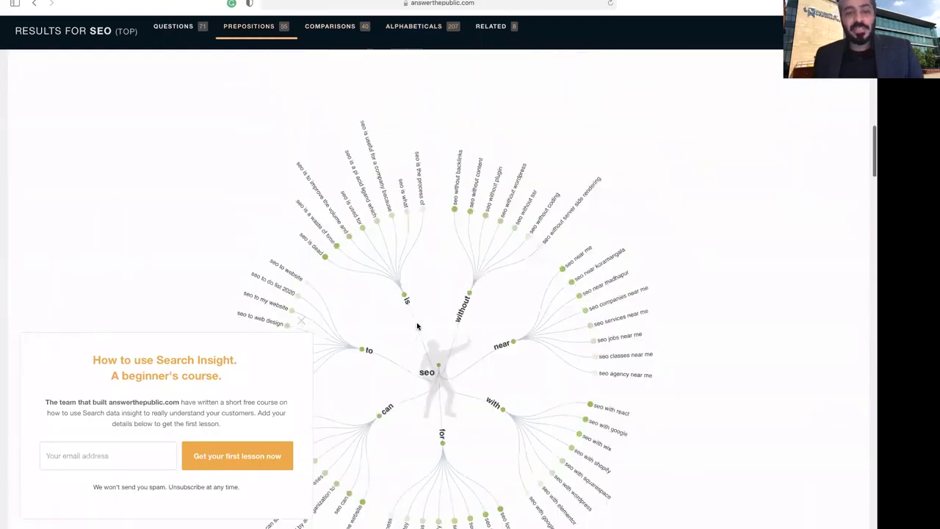
pyautogui.scroll(10, 417, 326)
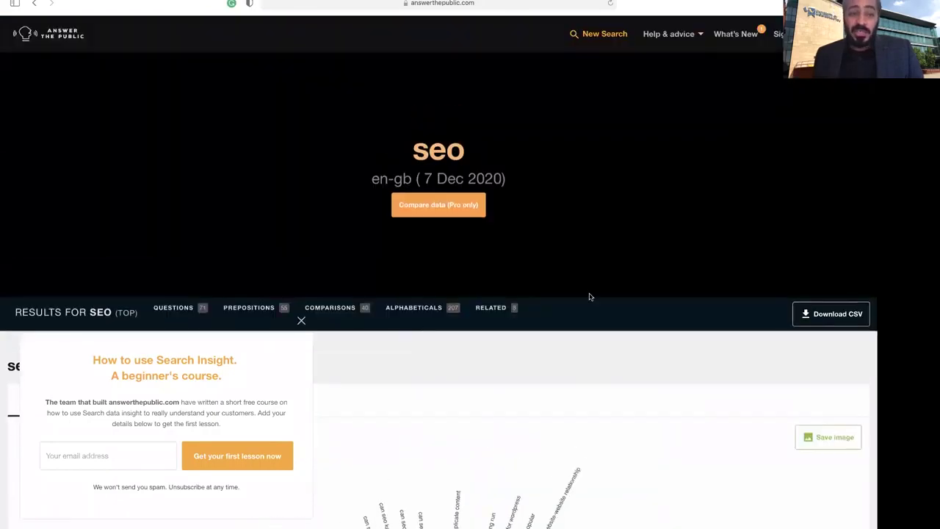
pyautogui.click(316, 4)
# Step: Load google.co.uk and search for google trends
pyautogui.write('google.co.uk')
pyautogui.press('Return')
pyautogui.click(398, 182)
pyautogui.write('google tr')
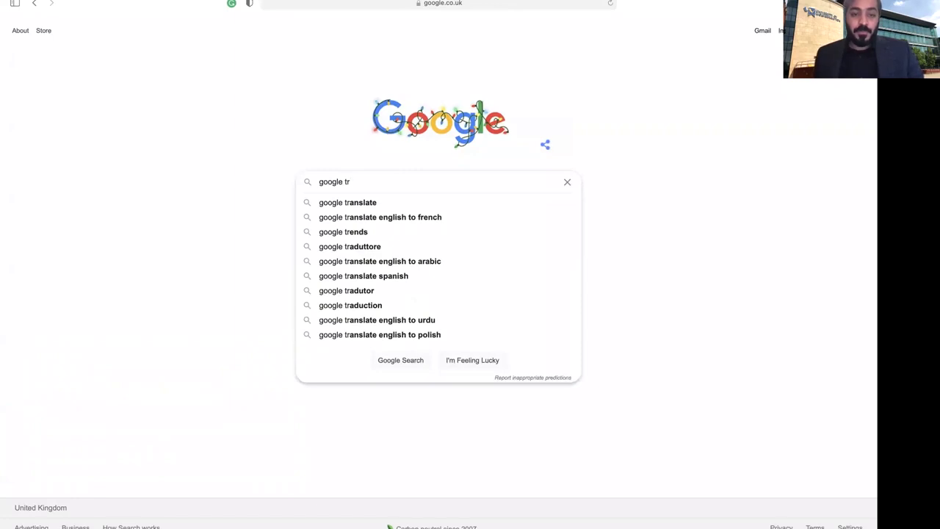
pyautogui.click(355, 231)
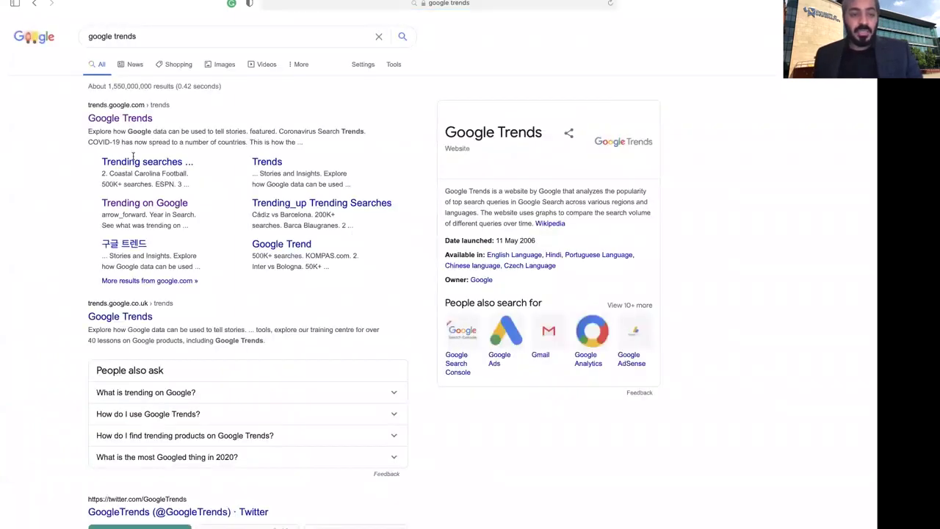
# Step: Open trends.google.com and explore seo's interest over the past 12 months
pyautogui.click(120, 121)
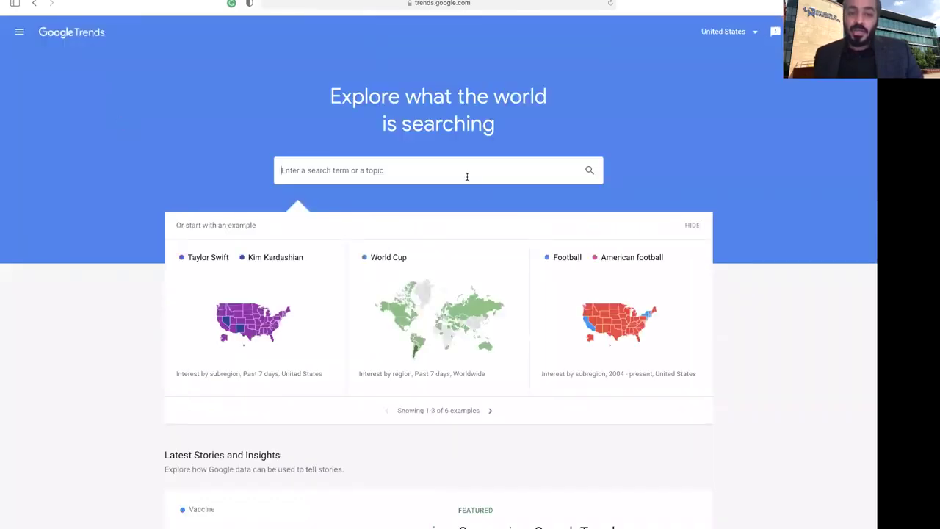
pyautogui.write('seo')
pyautogui.press('Return')
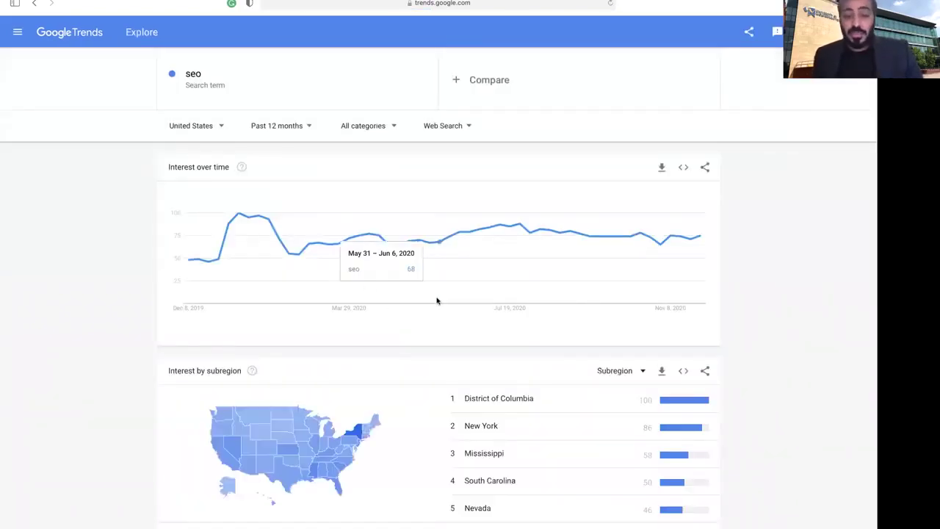
# Step: Add ppc as a comparison term beside seo in Google Trends
pyautogui.click(504, 85)
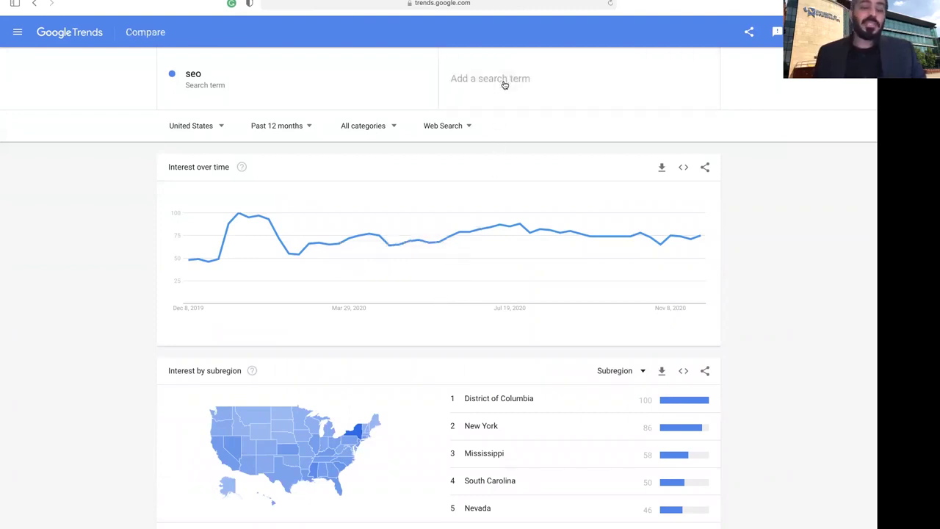
pyautogui.write('ppc')
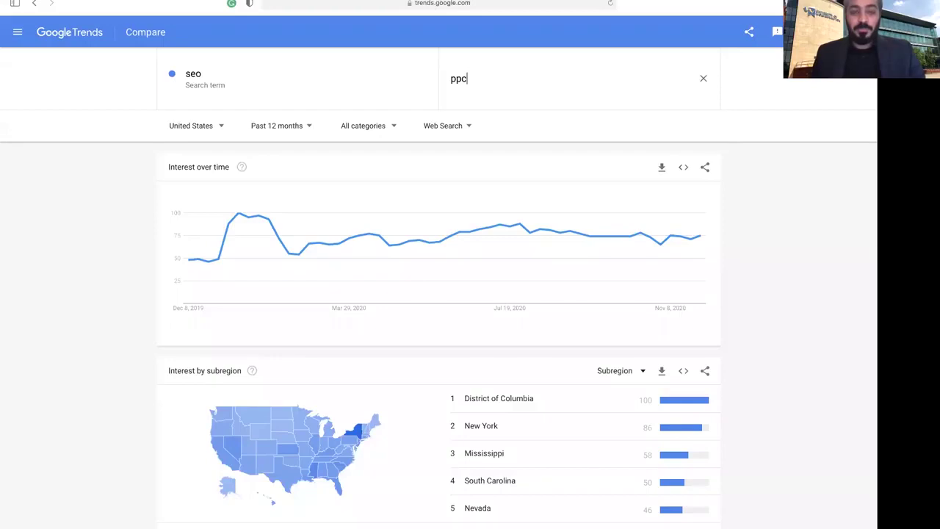
pyautogui.press('Return')
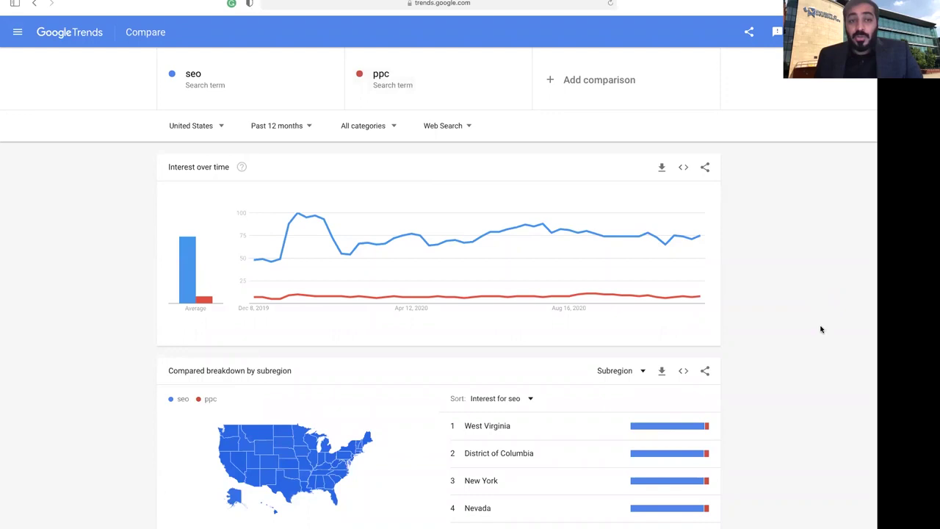
pyautogui.click(295, 3)
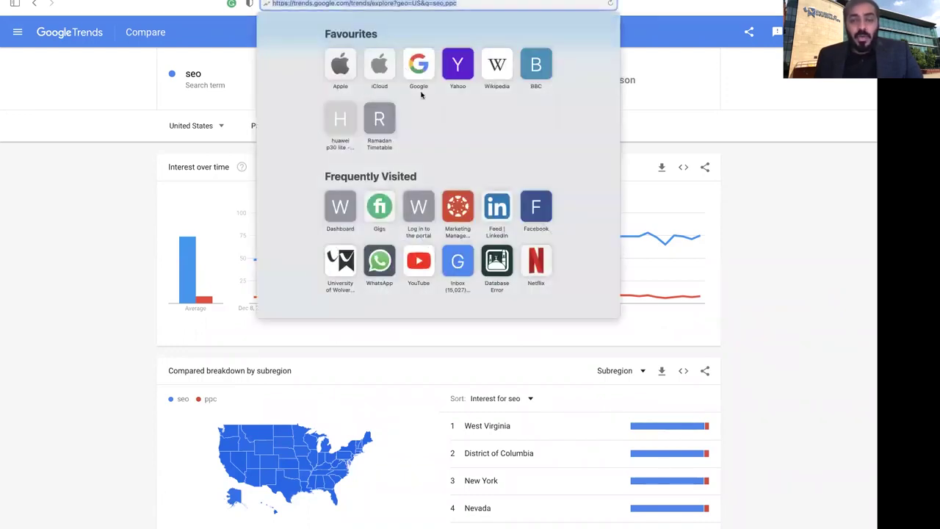
# Step: Search Google for moz, view the moz.com homepage, then return to the lecture slideshow
pyautogui.click(418, 66)
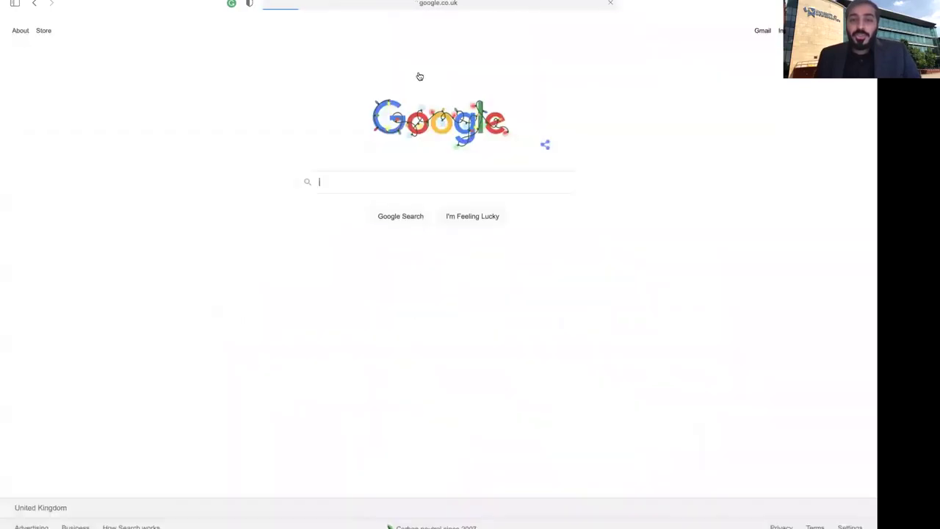
pyautogui.click(402, 183)
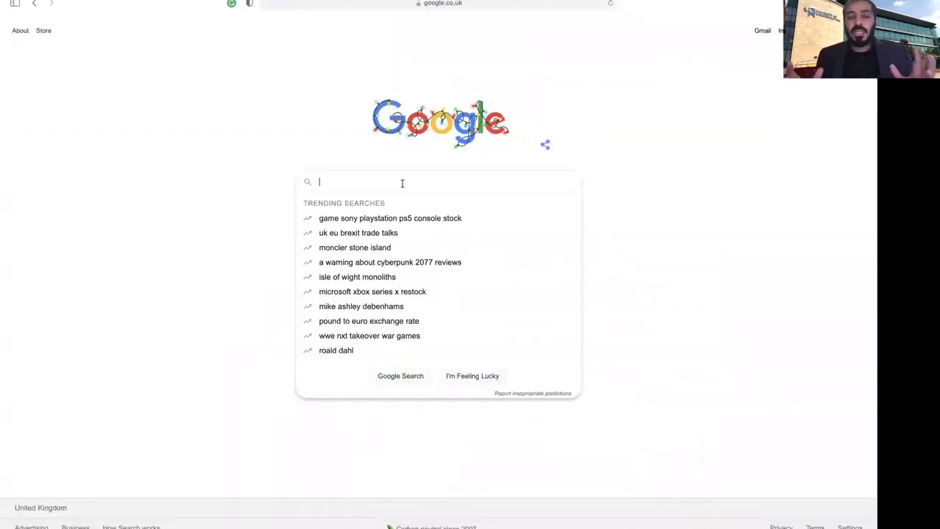
pyautogui.write('moz')
pyautogui.press('Return')
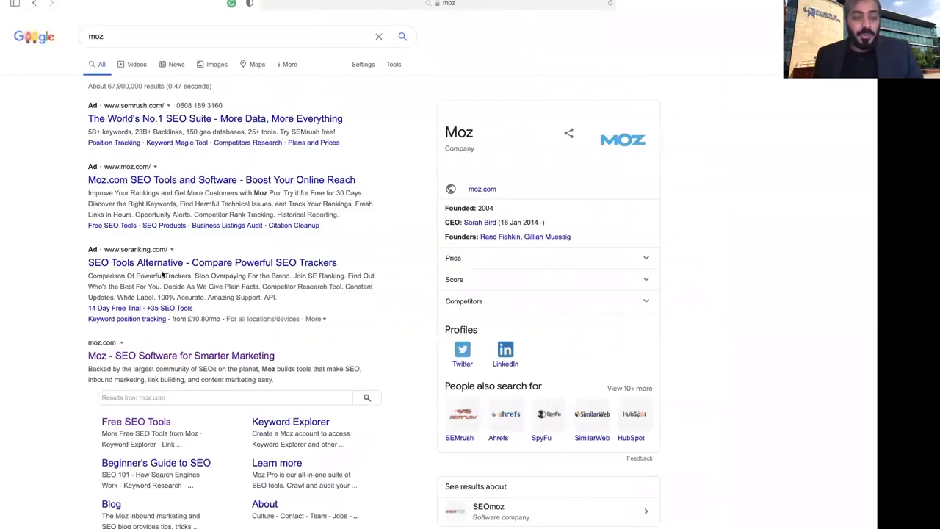
pyautogui.click(156, 357)
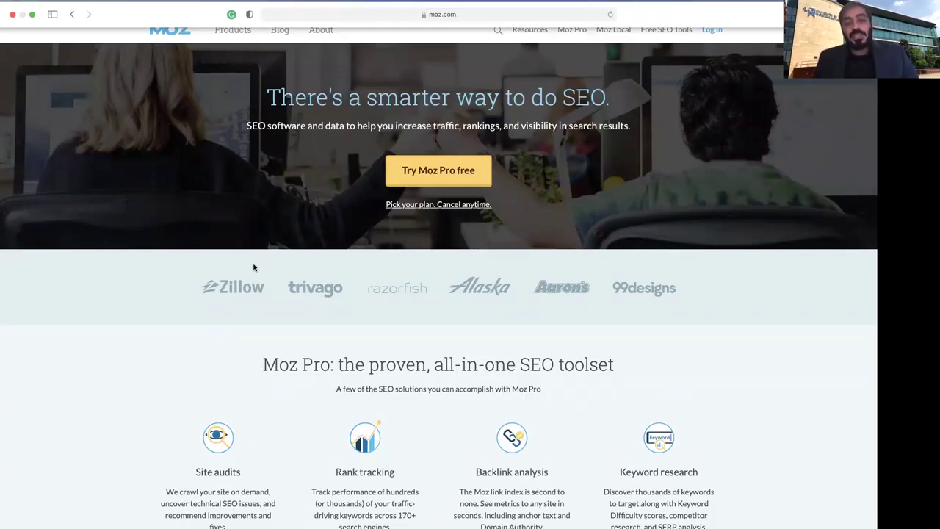
pyautogui.press('super+Tab')
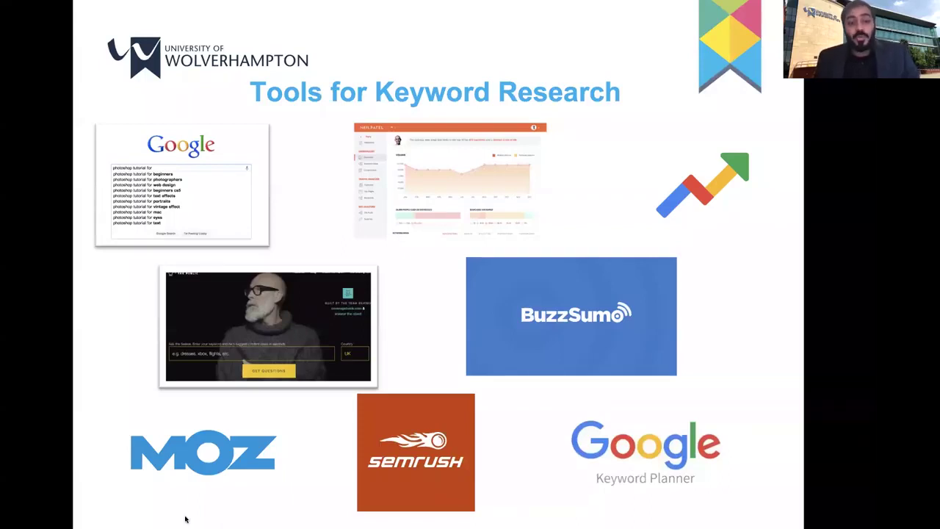
# Step: Advance to the Technical SEO title slide and reveal its definition bullets and illustration
pyautogui.click(142, 526)
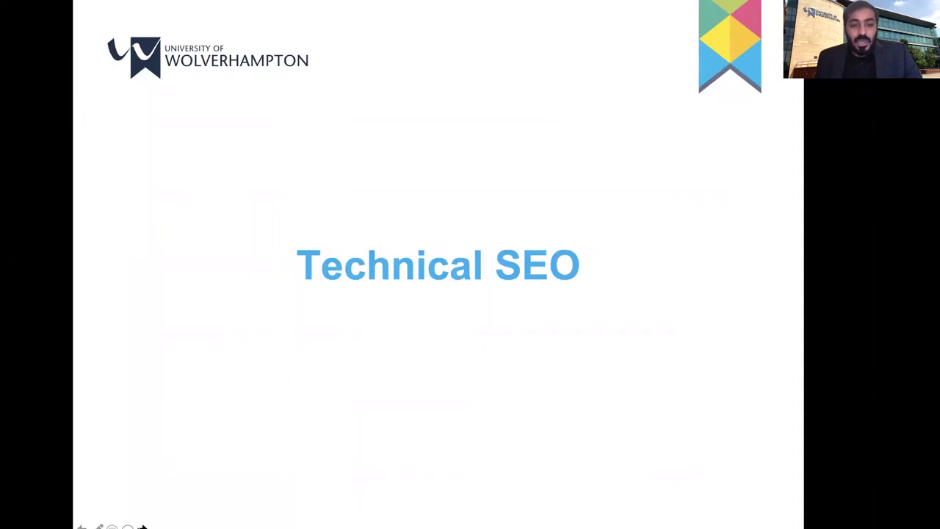
pyautogui.click(142, 526)
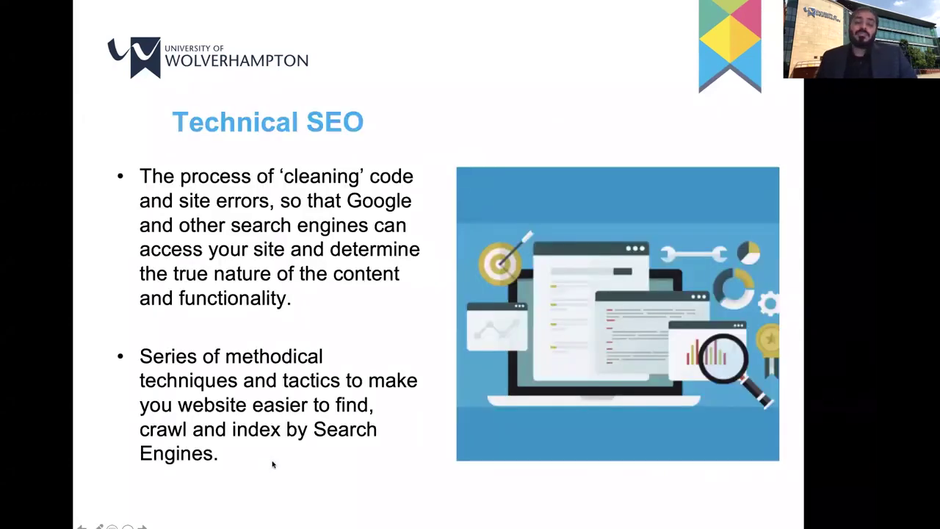